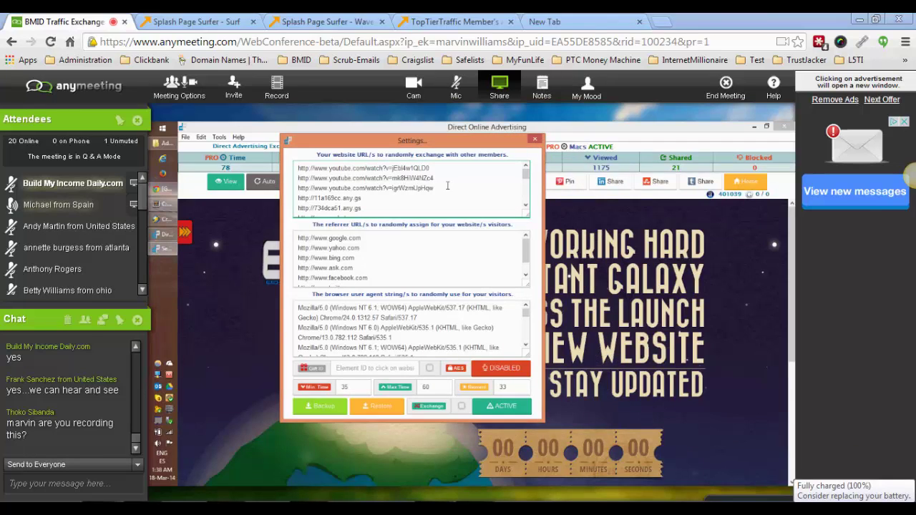
Delete every existing entry from the website URL and referrer URL lists
click(408, 201)
key(ctrl+a)
key(Delete)
click(460, 269)
key(ctrl+a)
key(Delete)
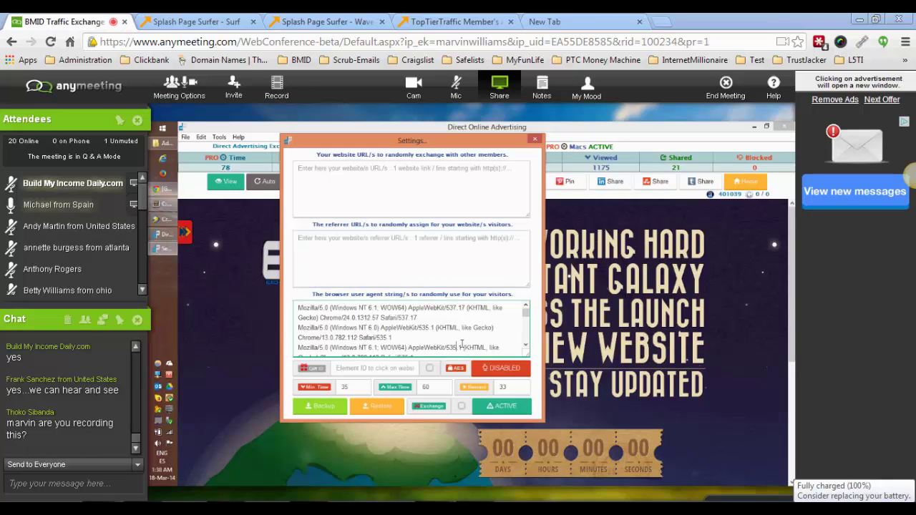
click(378, 195)
drag(379, 140, 345, 140)
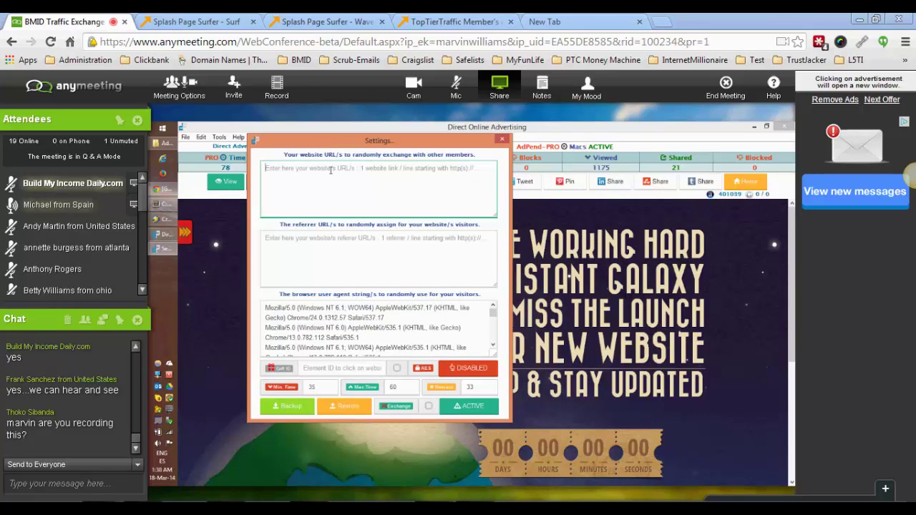
text(ht)
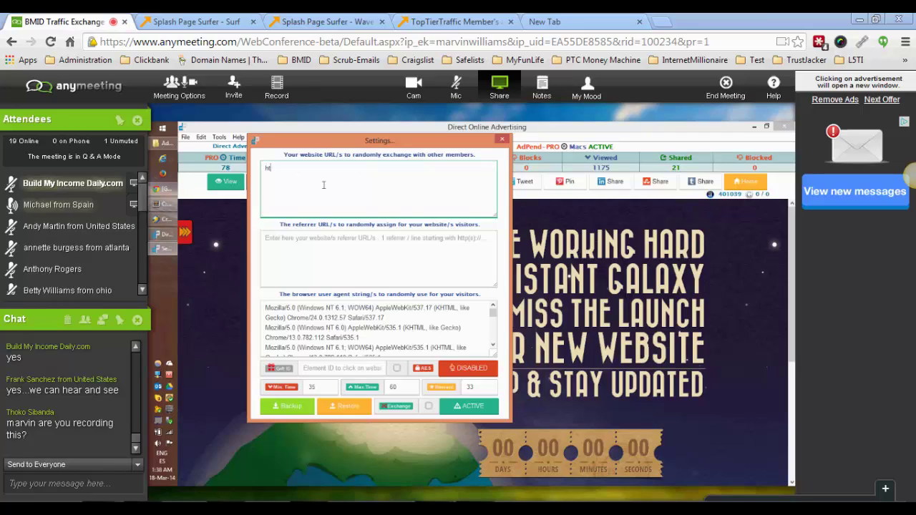
text(tp://www)
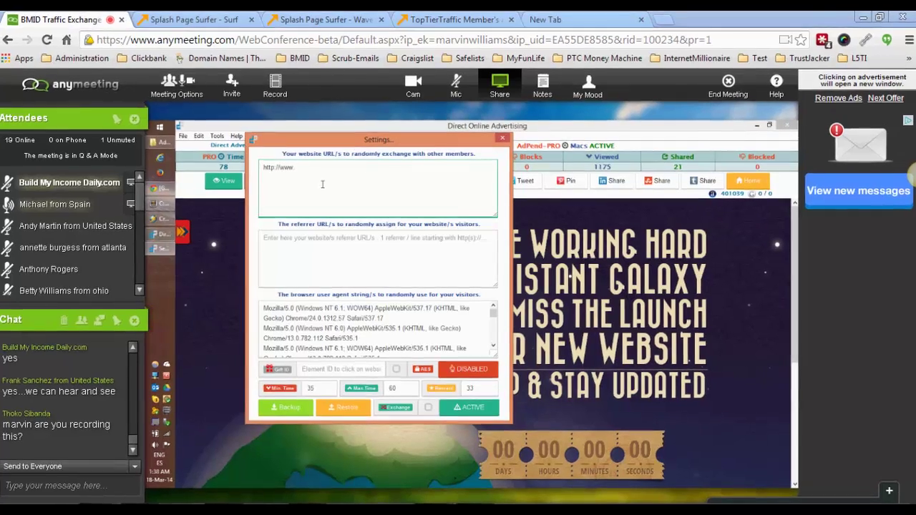
text(.buil)
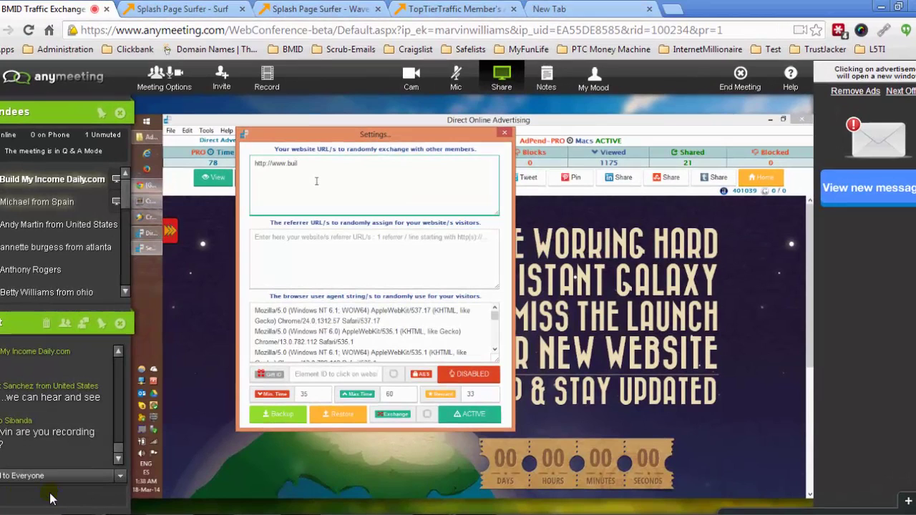
text(dmyinco)
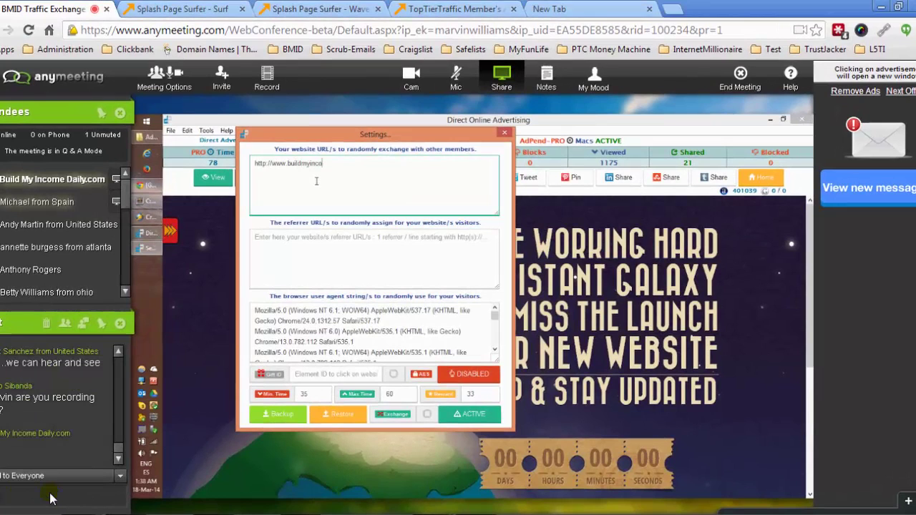
text(medaily.com)
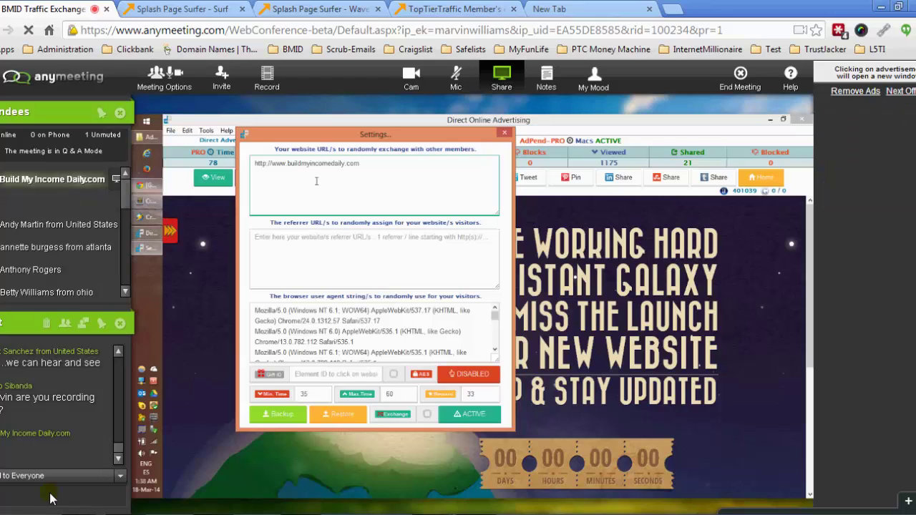
click(425, 264)
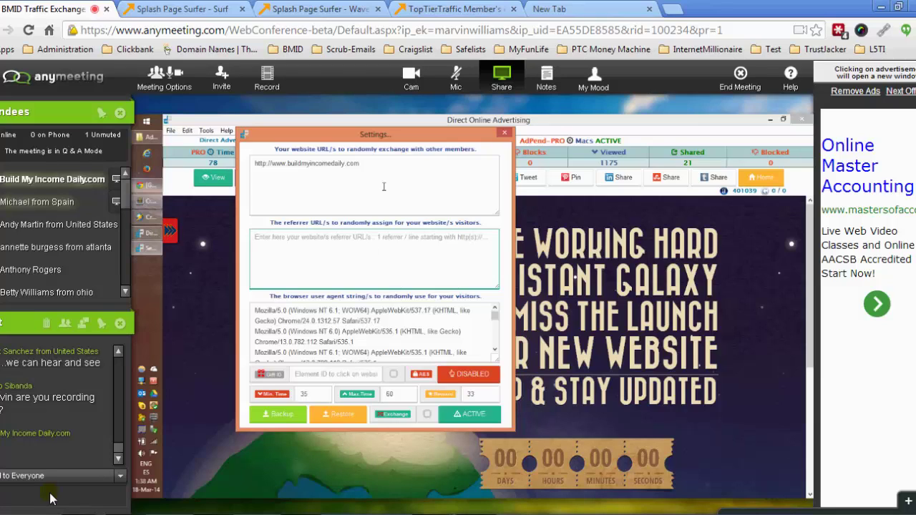
click(321, 270)
text(http:)
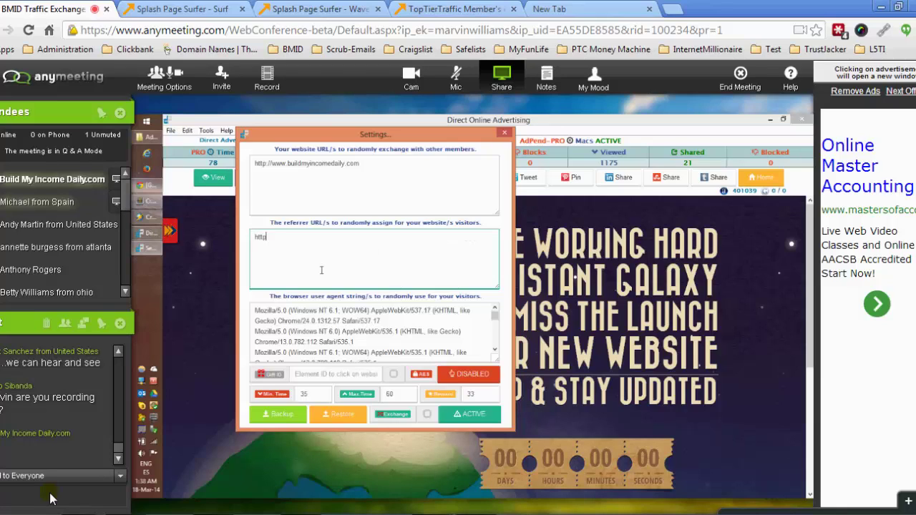
click(338, 193)
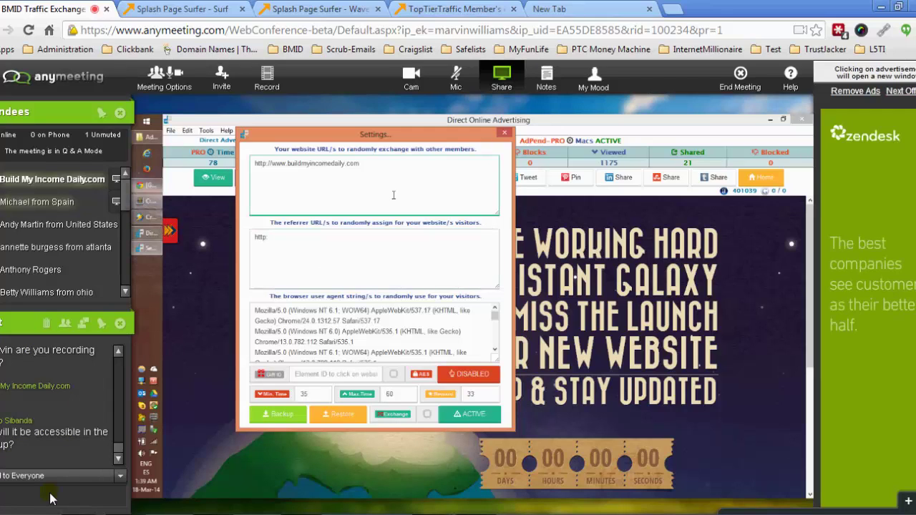
click(345, 259)
text(//www.google)
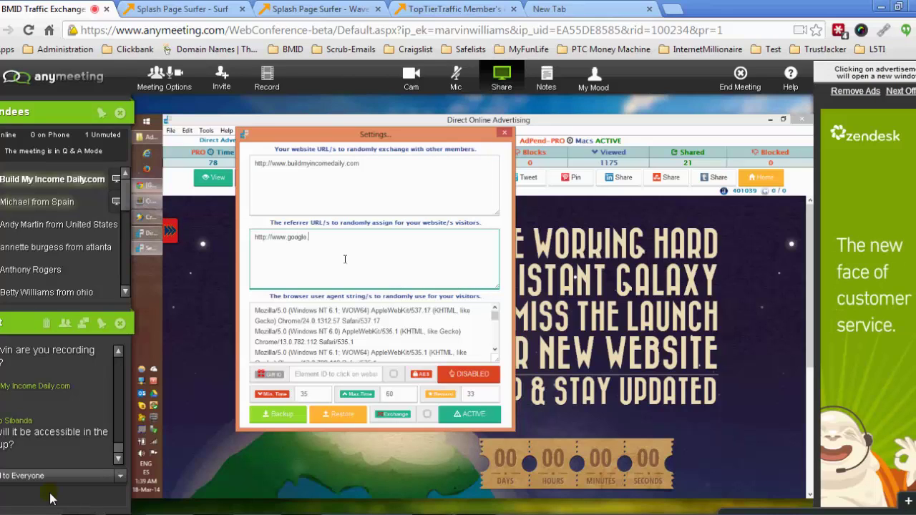
text(.com)
key(Return)
text(http://www)
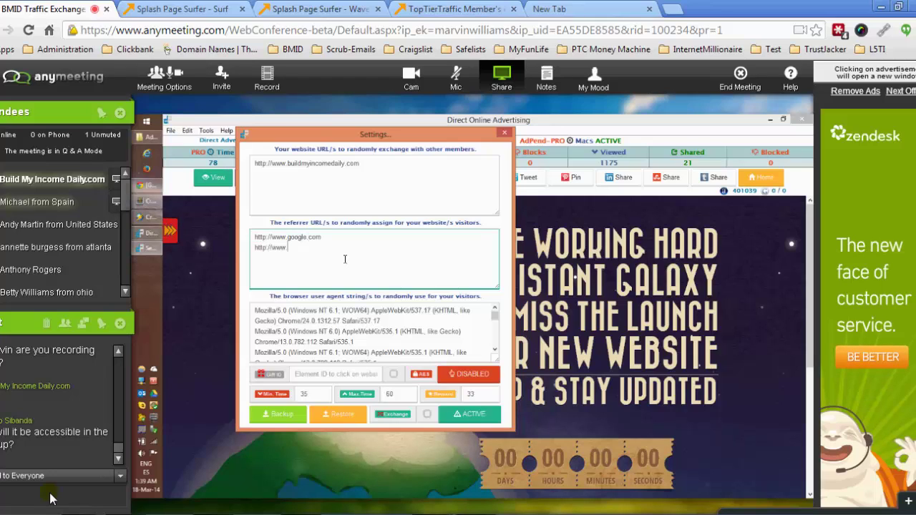
text(.facebook.com)
Type 'your speaker' as a chat message to attendees
click(389, 192)
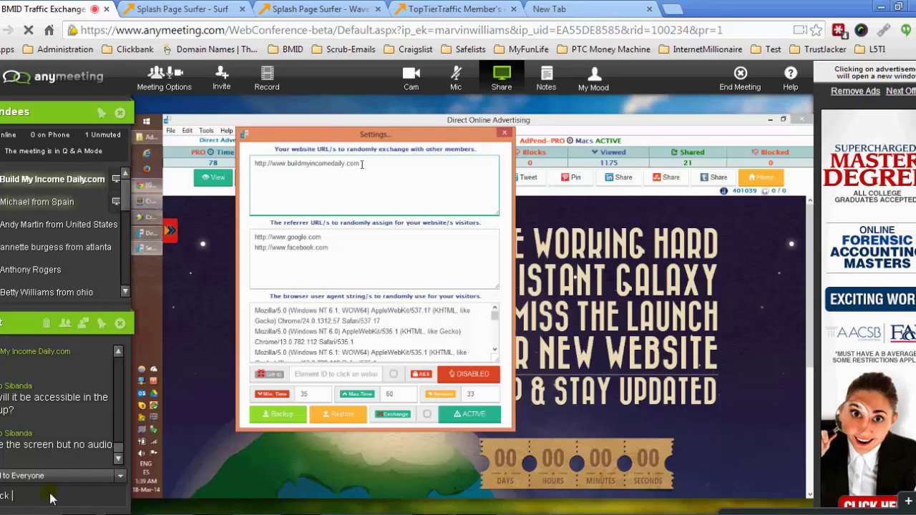
drag(255, 247, 340, 256)
text(your)
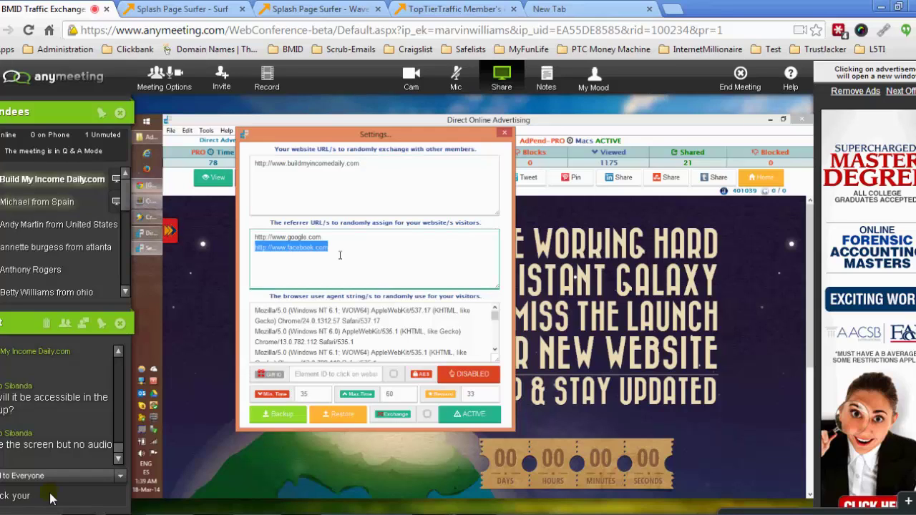
text( s)
click(299, 314)
text(peaker)
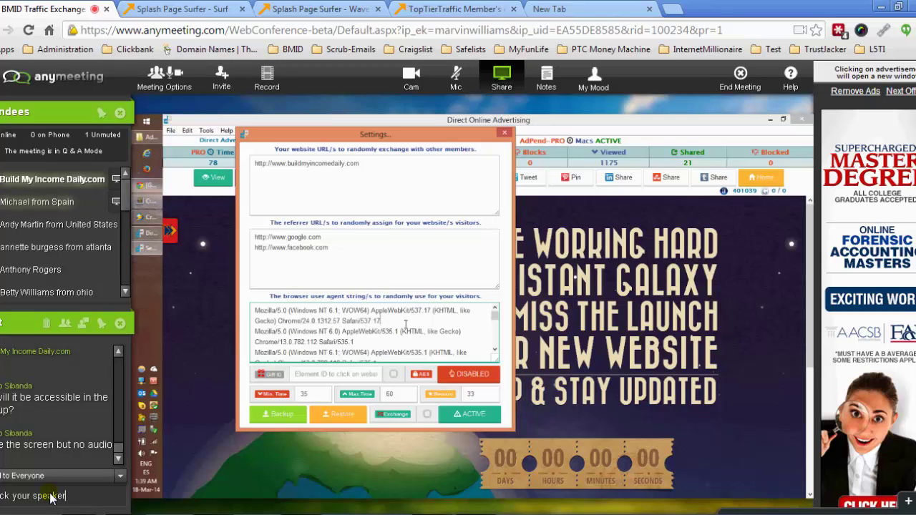
Send the chat message to attendees
key(Return)
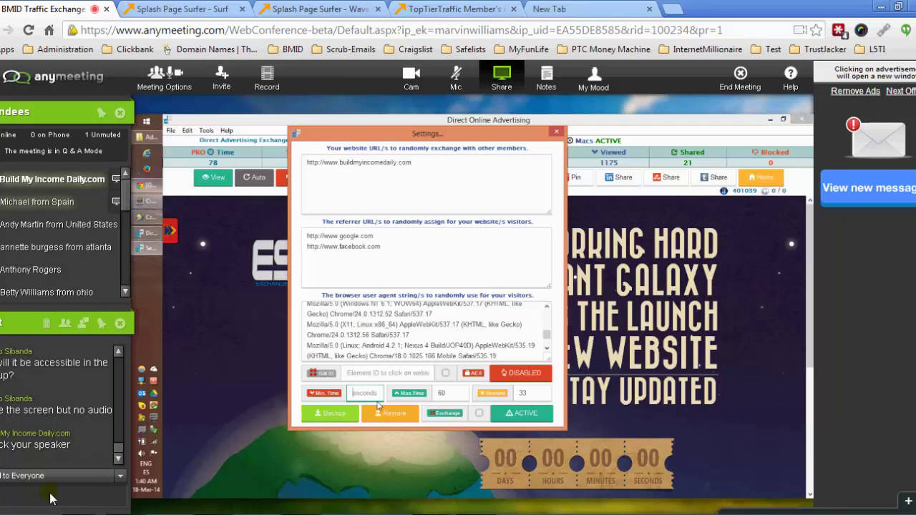
Enter 15 for Min. Time and replace the Max. Time of 60 with 45
text(1)
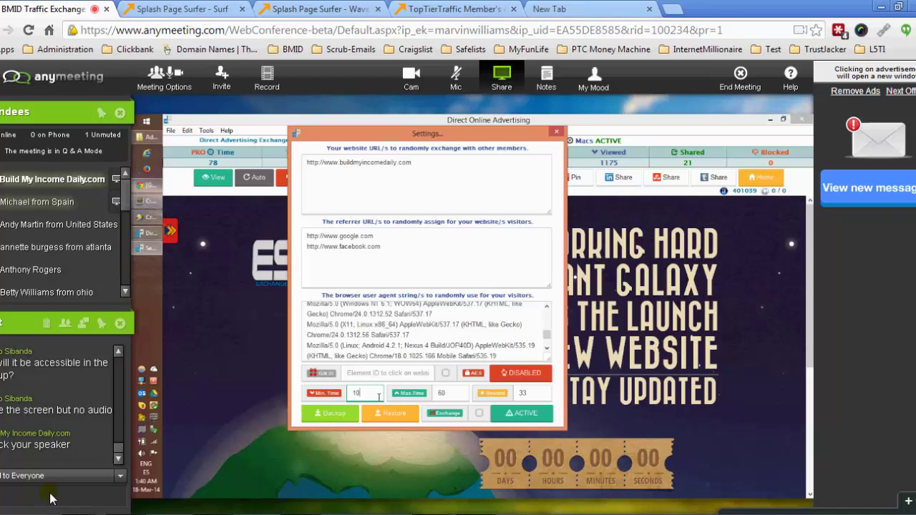
text(5)
key(Tab)
key(BackSpace)
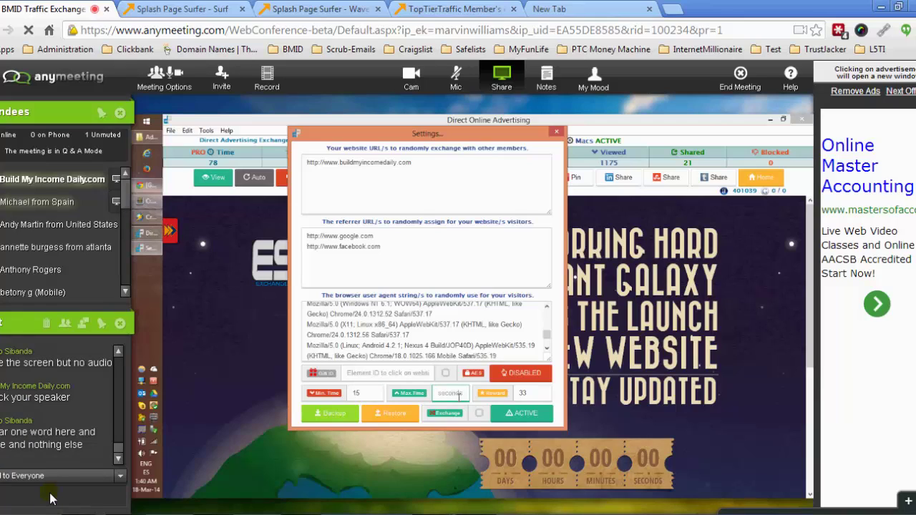
text(45)
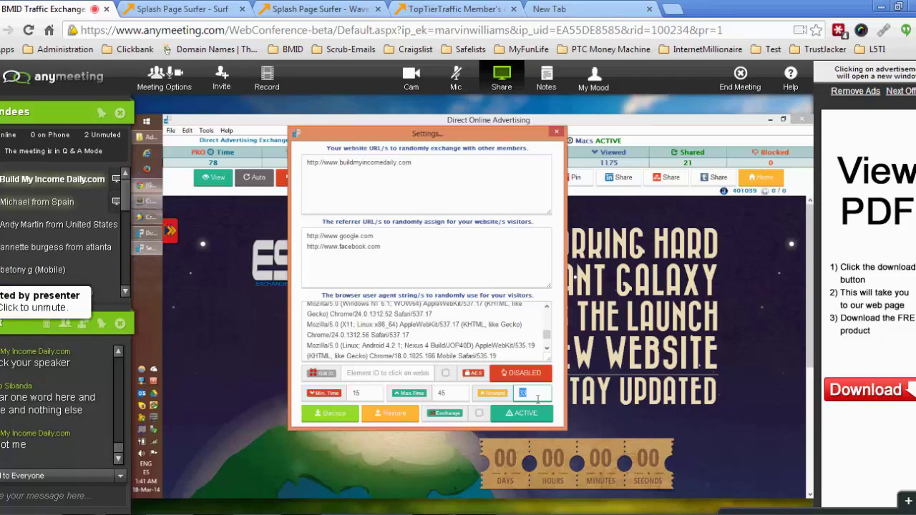
Bring the reward value to 30 by repeatedly clicking its control
click(125, 292)
click(126, 293)
click(125, 293)
click(125, 293)
click(126, 293)
click(125, 293)
click(125, 293)
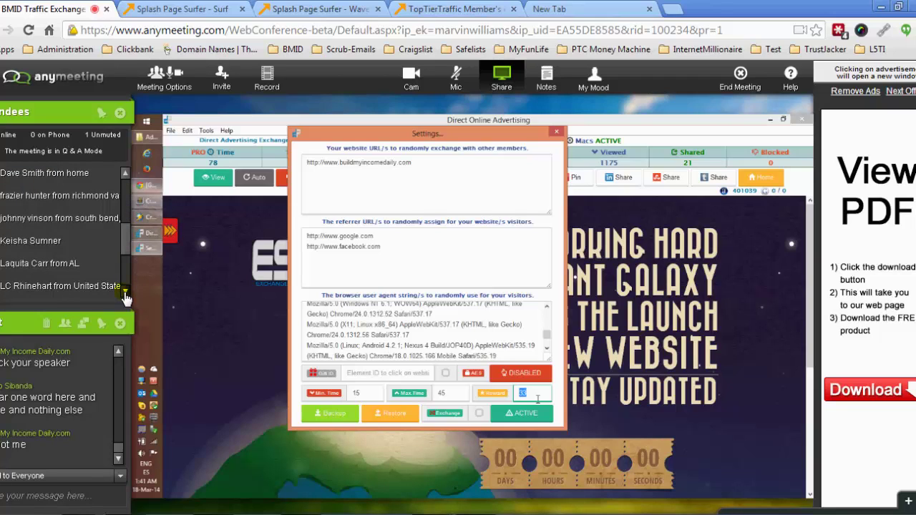
click(125, 293)
click(125, 293)
click(125, 293)
click(126, 293)
click(125, 293)
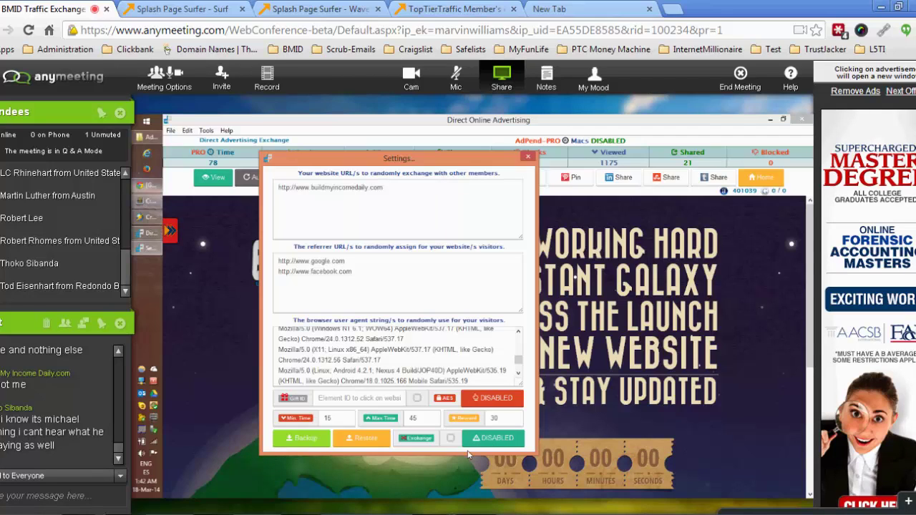
drag(439, 164, 476, 198)
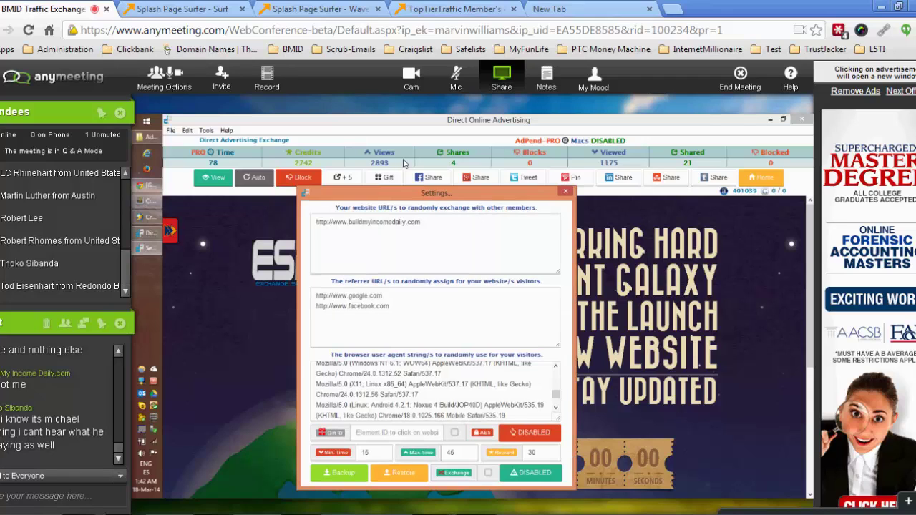
drag(443, 185, 404, 139)
click(430, 280)
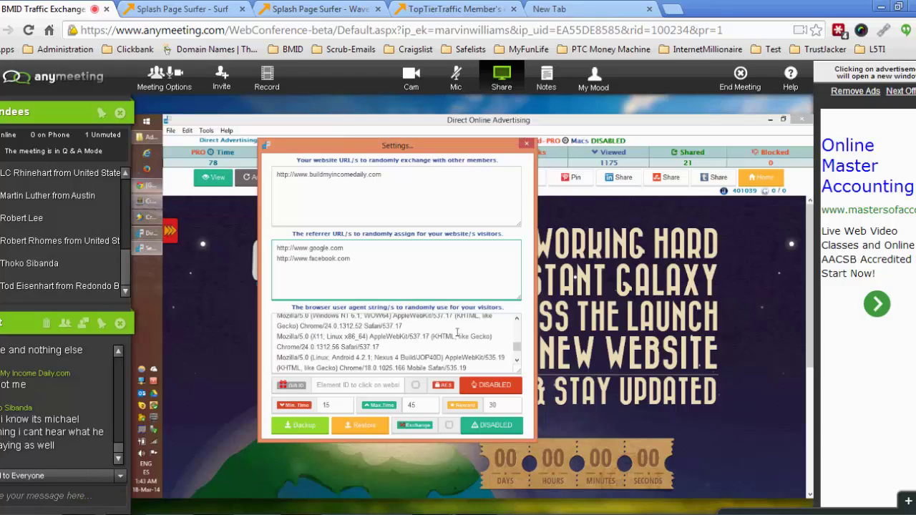
click(2, 496)
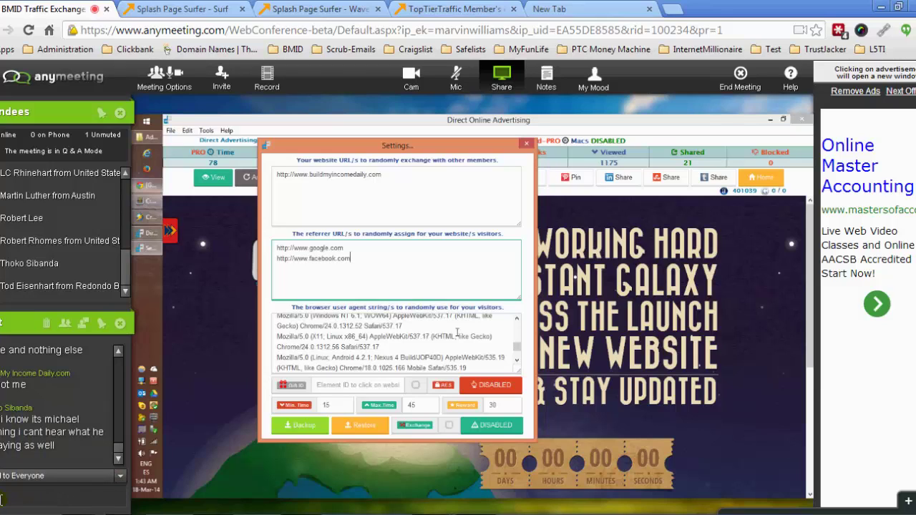
text(een recorded)
key(Return)
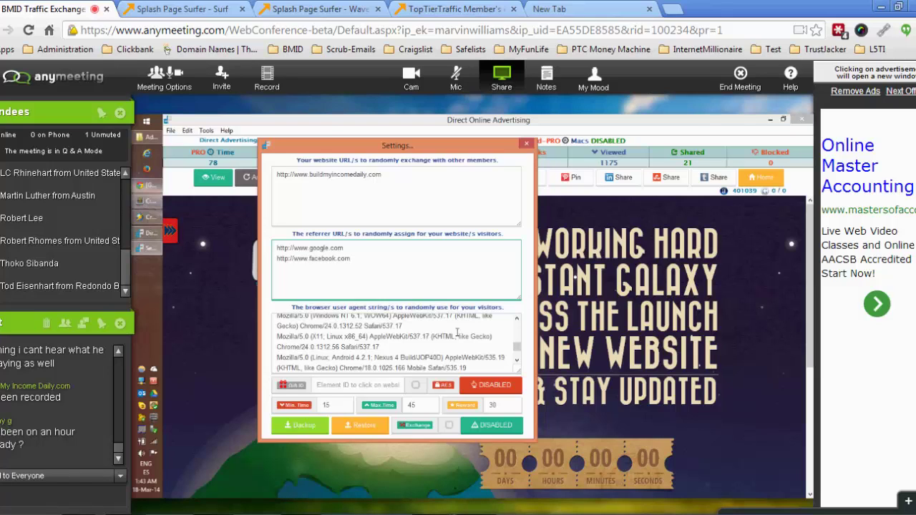
text(ll be i)
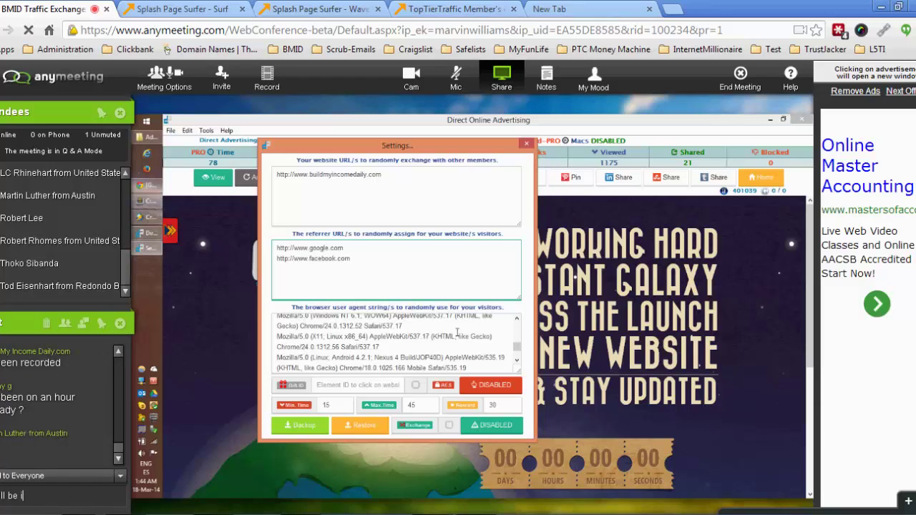
text(n 2 parts)
key(Return)
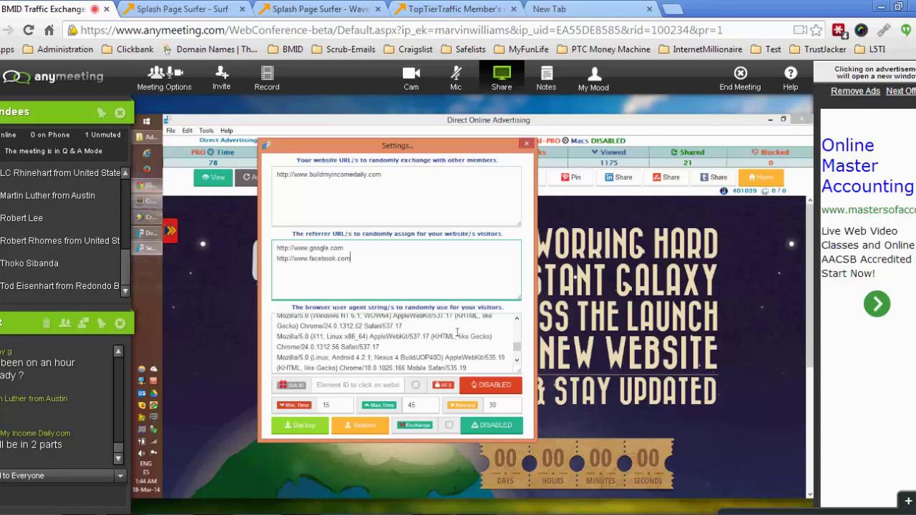
Replace the Max Time value of 45 with 600
double_click(426, 406)
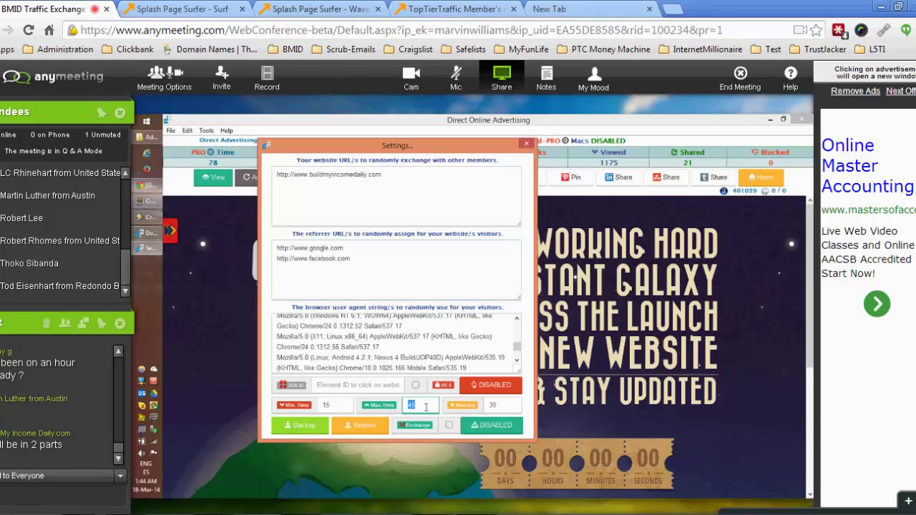
text(600)
double_click(332, 406)
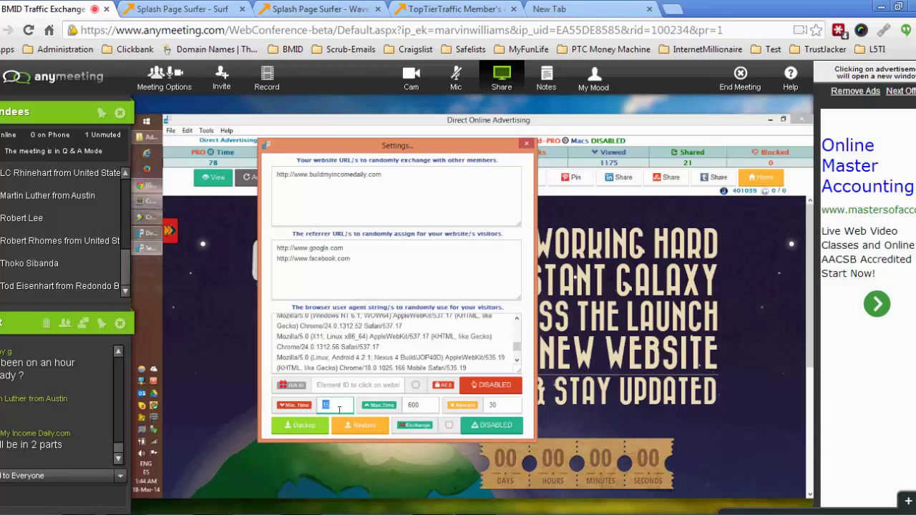
click(427, 407)
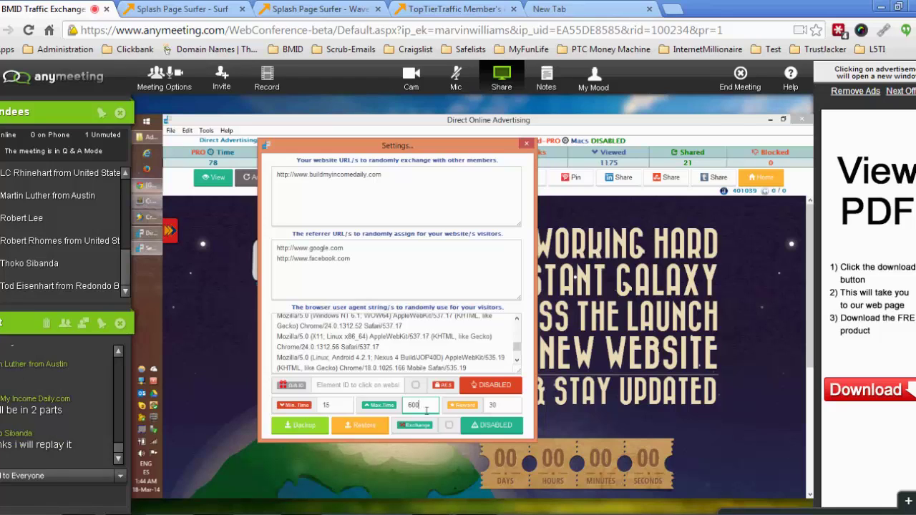
Enter 10 in both the Min Time and Max Time fields
mouse_move(472, 148)
mouse_down()
mouse_move(478, 159)
mouse_move(459, 144)
mouse_up()
double_click(422, 409)
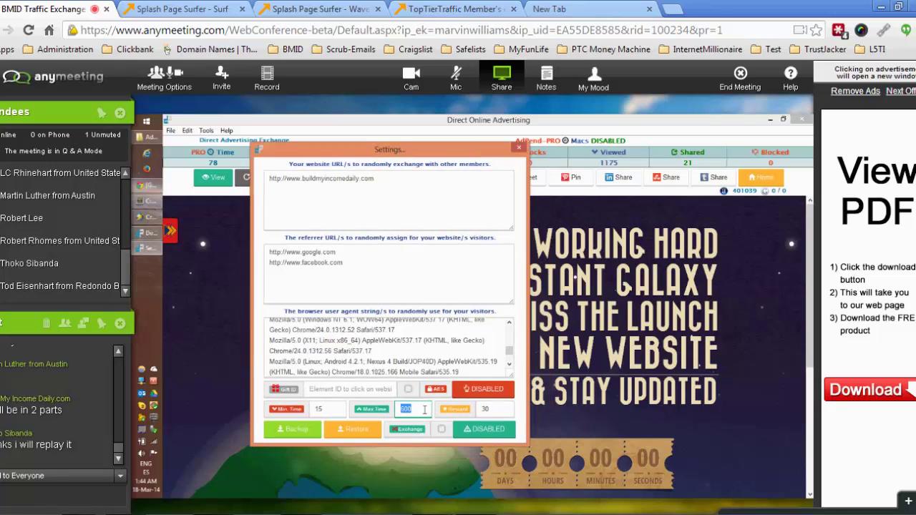
click(332, 414)
double_click(331, 413)
text(10)
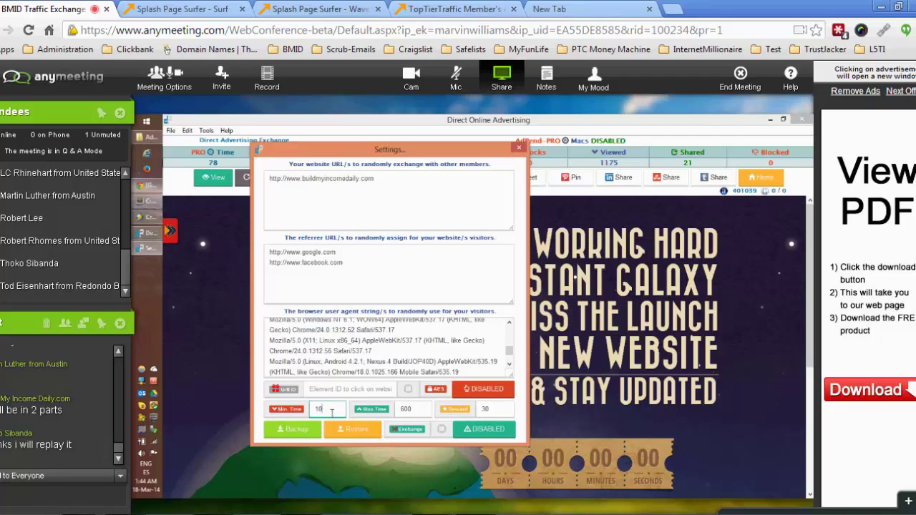
double_click(421, 409)
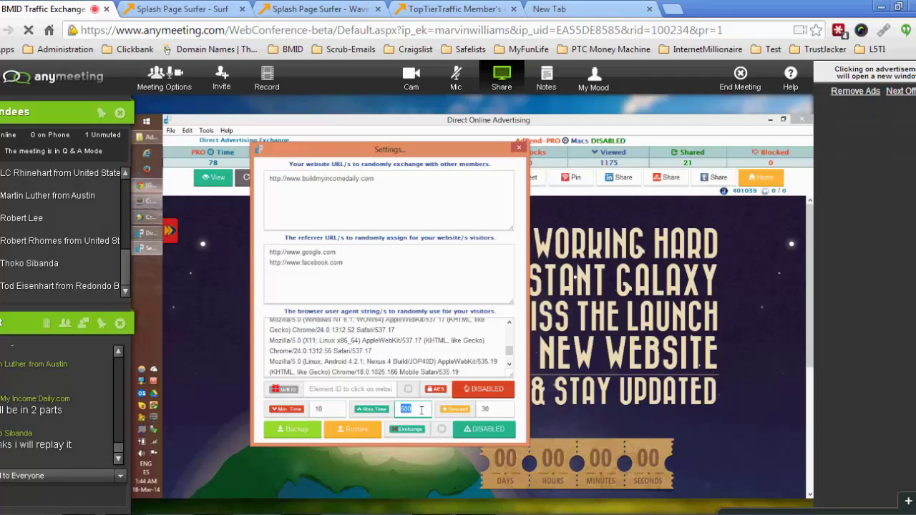
text(10)
click(333, 414)
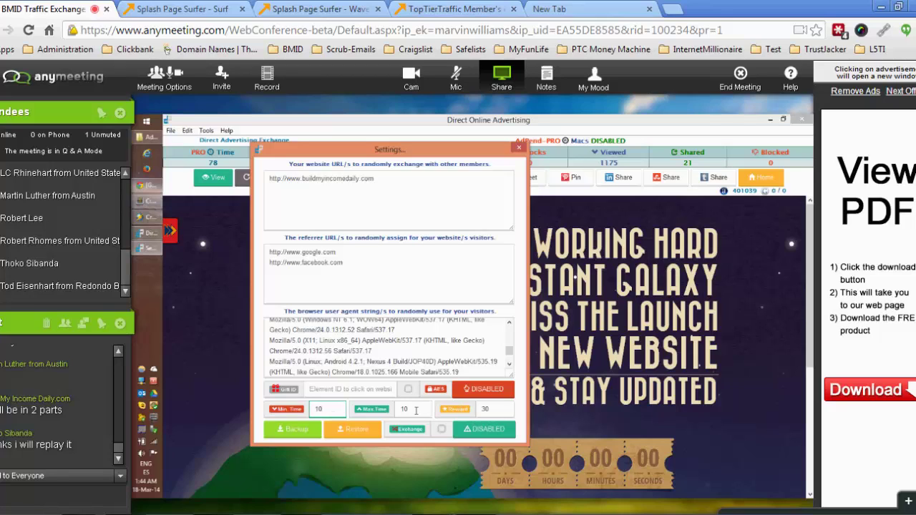
drag(375, 178, 269, 179)
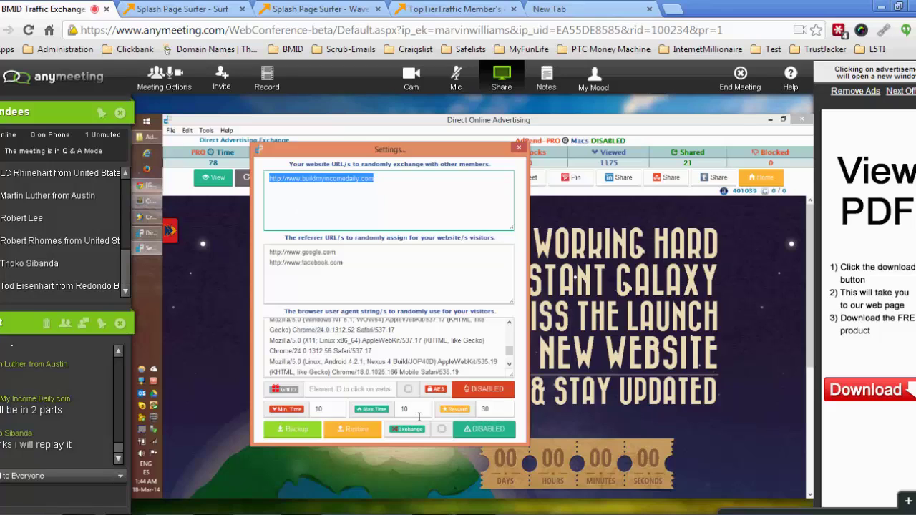
double_click(419, 414)
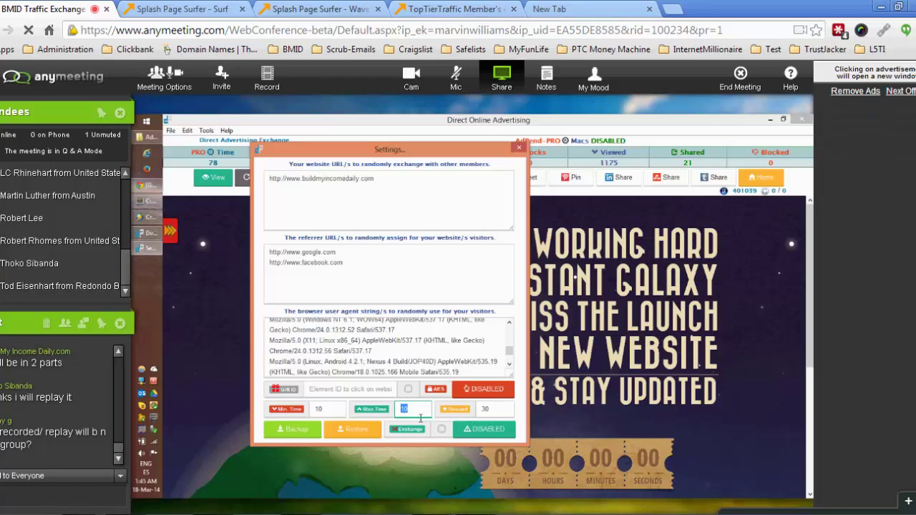
Tick the Exchange option and switch it from DISABLED to ACTIVE
click(428, 415)
click(442, 429)
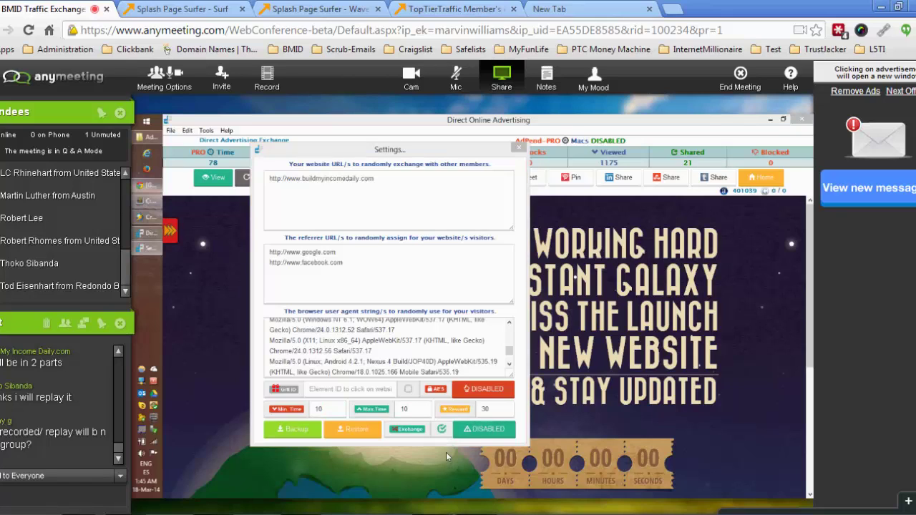
click(488, 432)
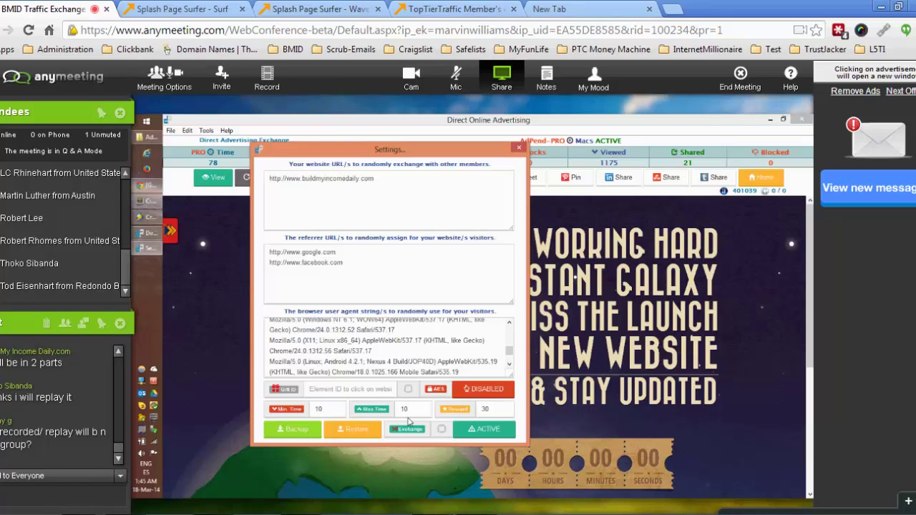
Set Max Time to 35 and Min Time to 15
double_click(428, 412)
text(35)
double_click(319, 411)
text(15)
click(415, 417)
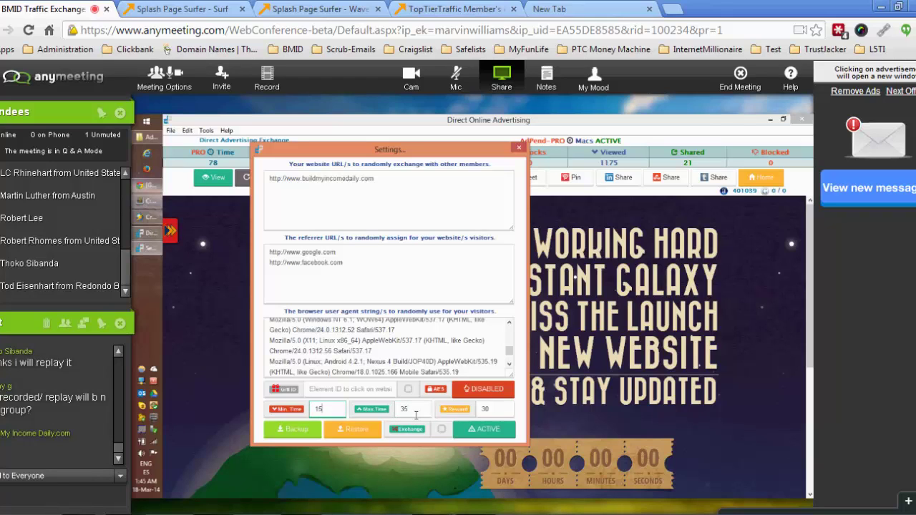
key(Tab)
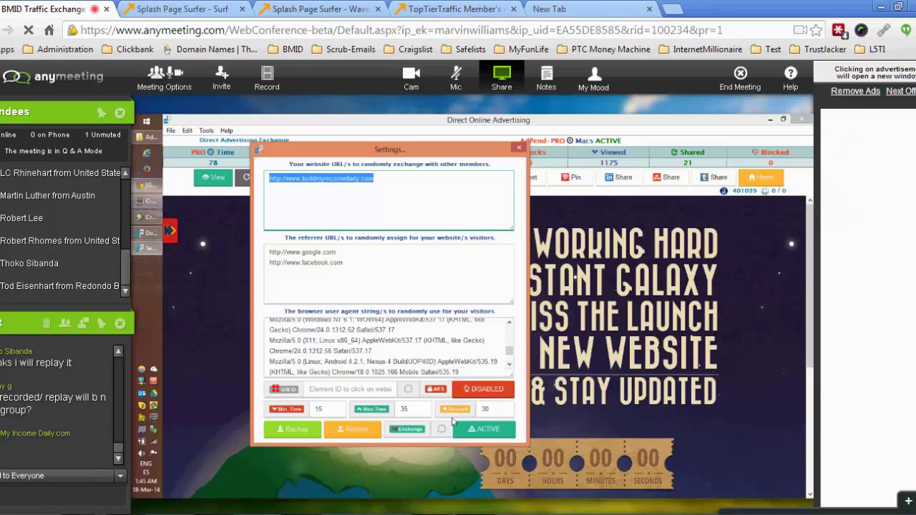
Move the Settings dialog aside, close it, and open the program's Tools menu
key(shift+Tab)
click(485, 410)
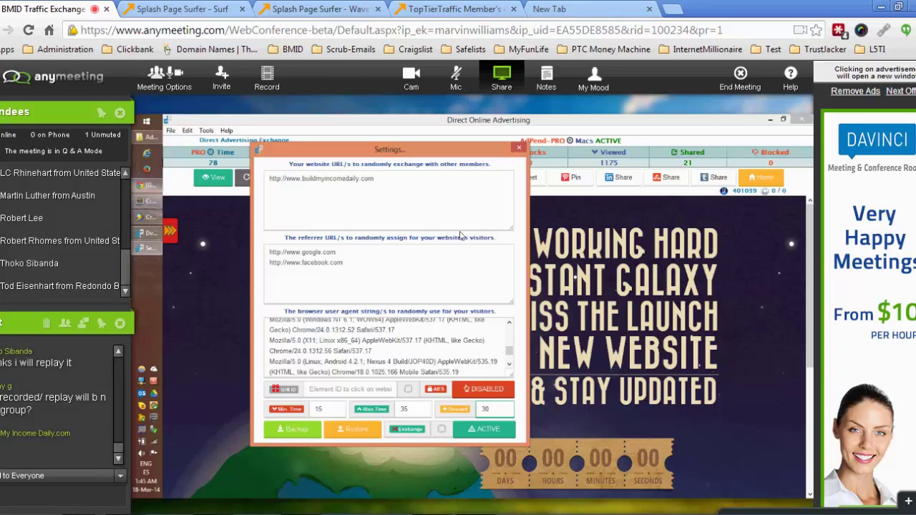
drag(453, 154, 458, 227)
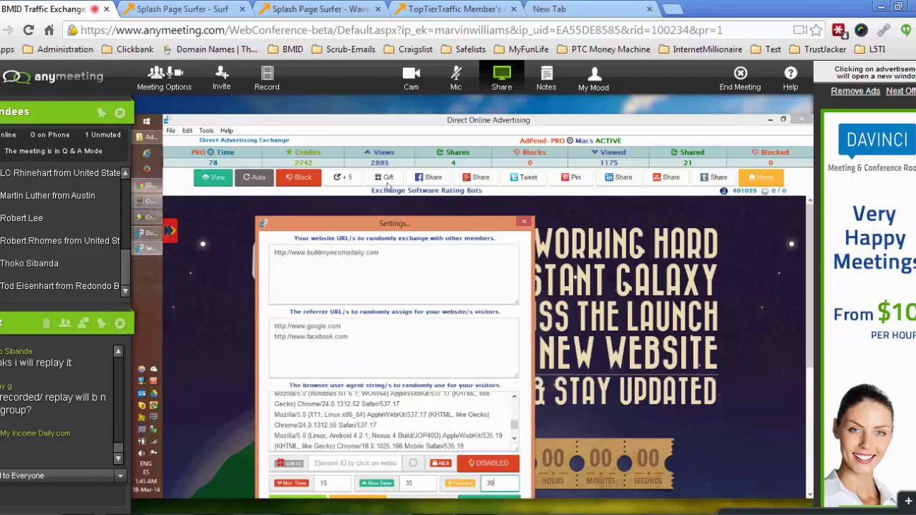
drag(430, 224, 410, 203)
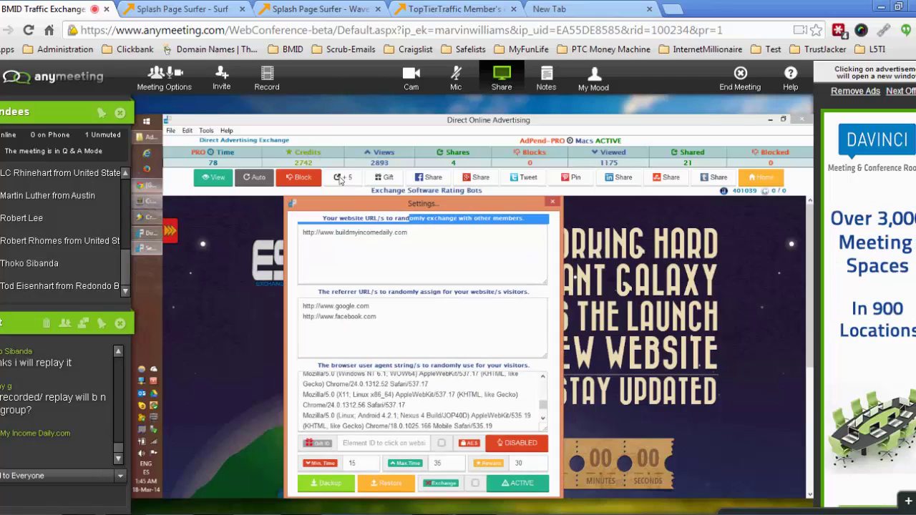
click(412, 206)
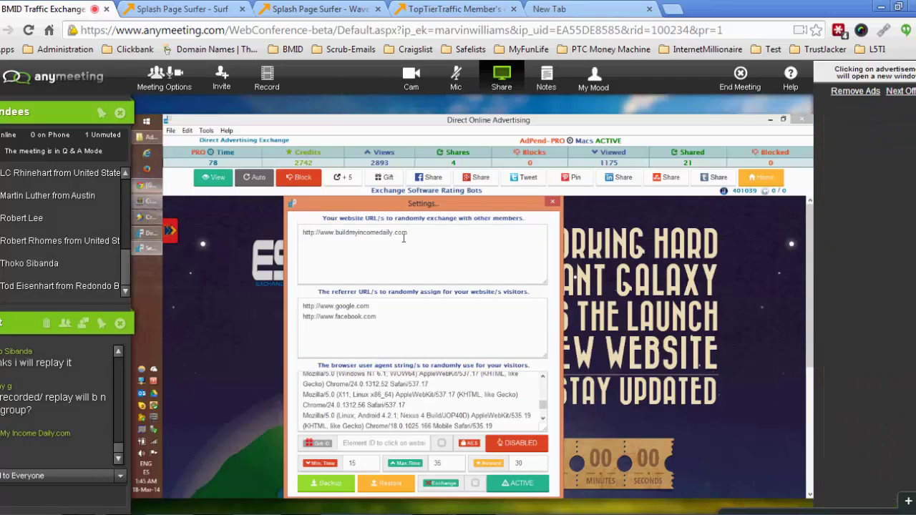
drag(412, 207, 424, 150)
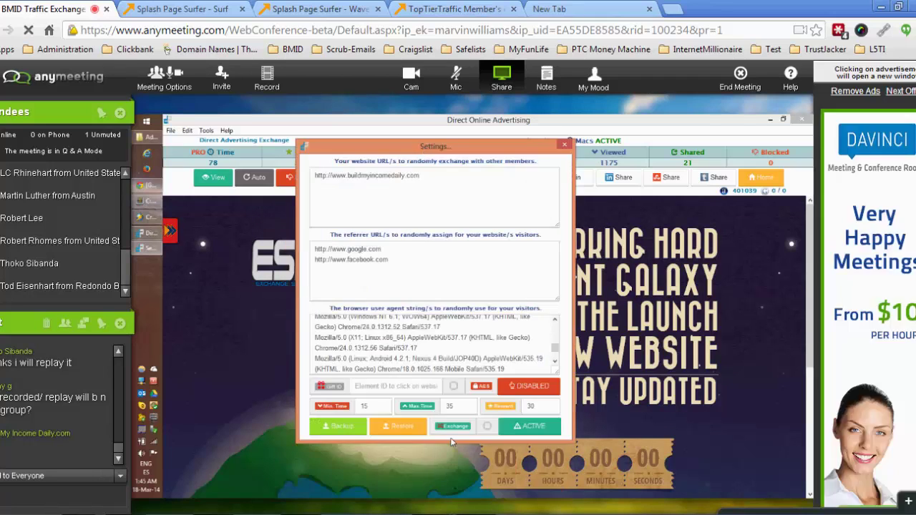
click(564, 148)
click(206, 131)
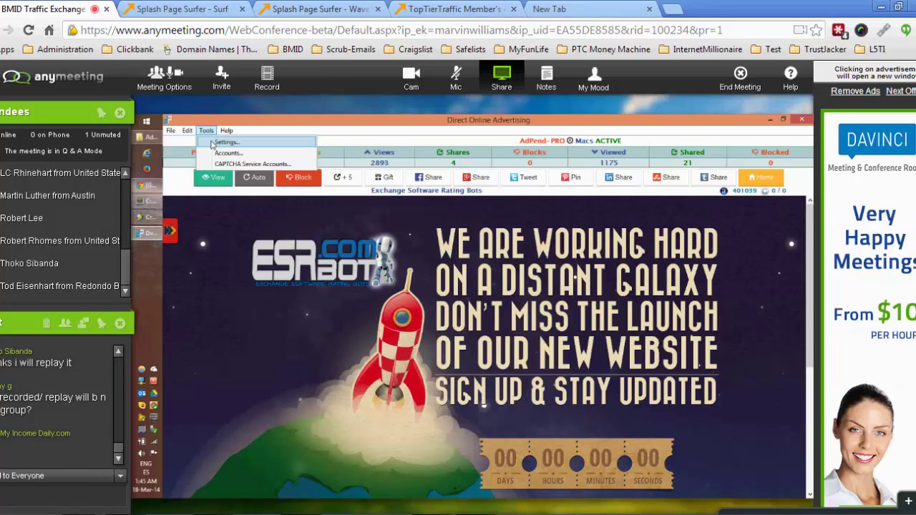